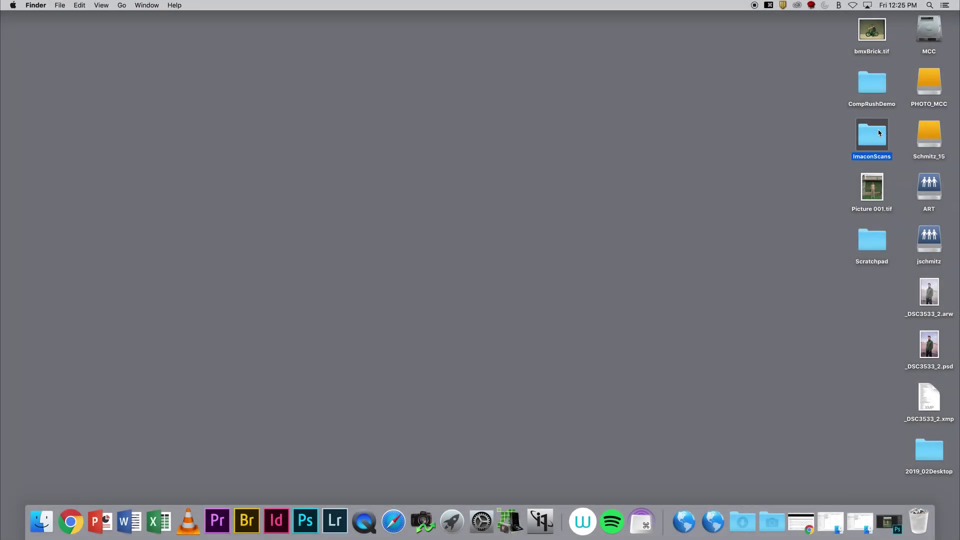
Open ImaconScans, enlarge its Finder window, and select Picture 001.fff in the 20180203 folder
double_click(878, 133)
drag(756, 73, 465, 18)
drag(605, 314, 699, 385)
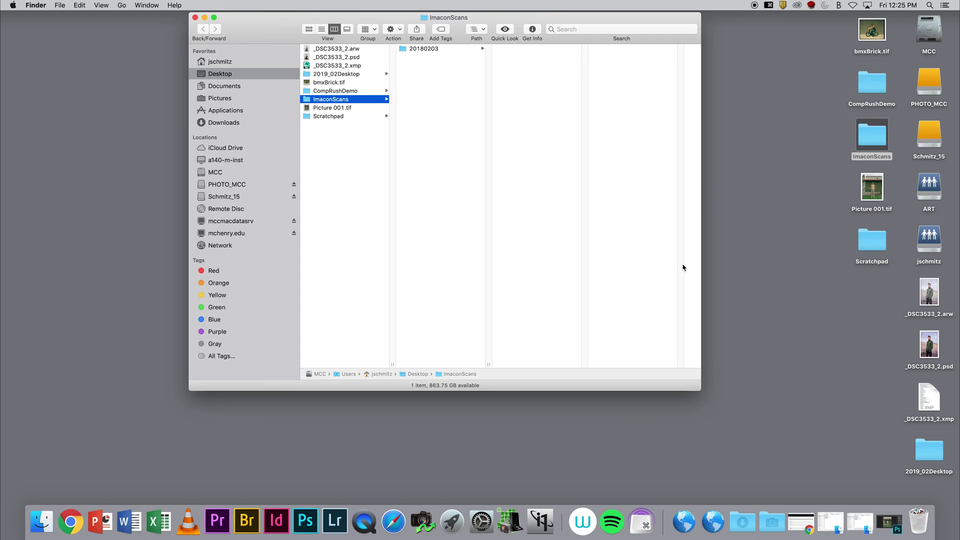
click(448, 51)
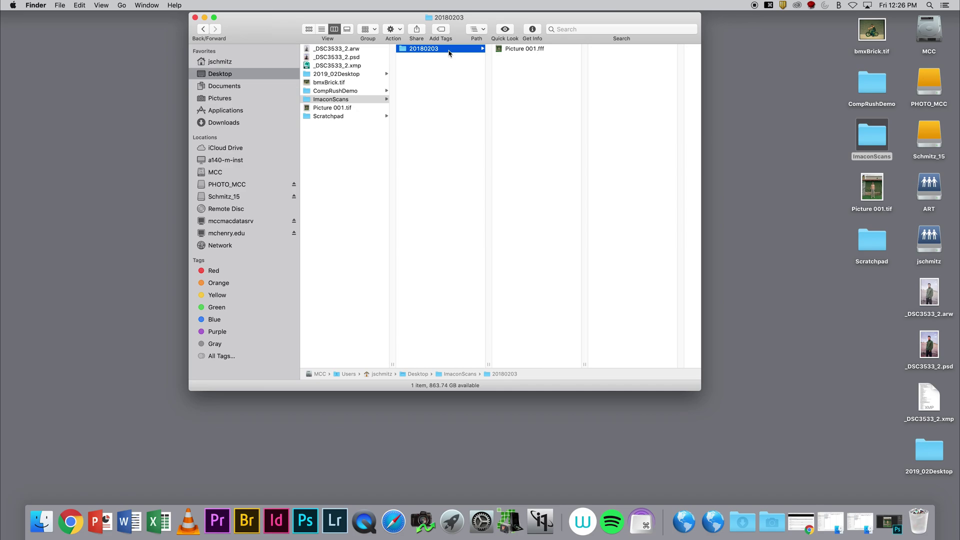
click(534, 50)
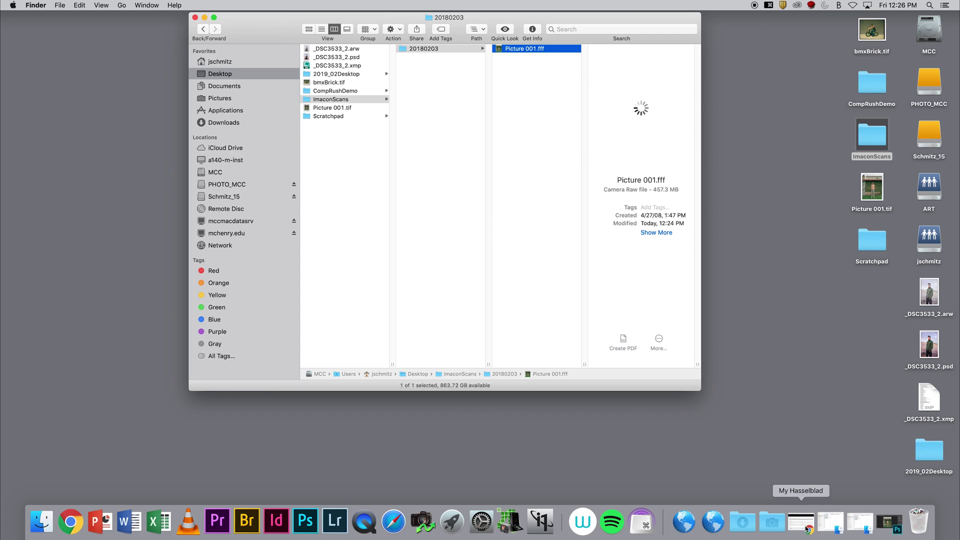
Bring back Chrome and go to the My Hasselblad page on the Hasselblad site
click(801, 522)
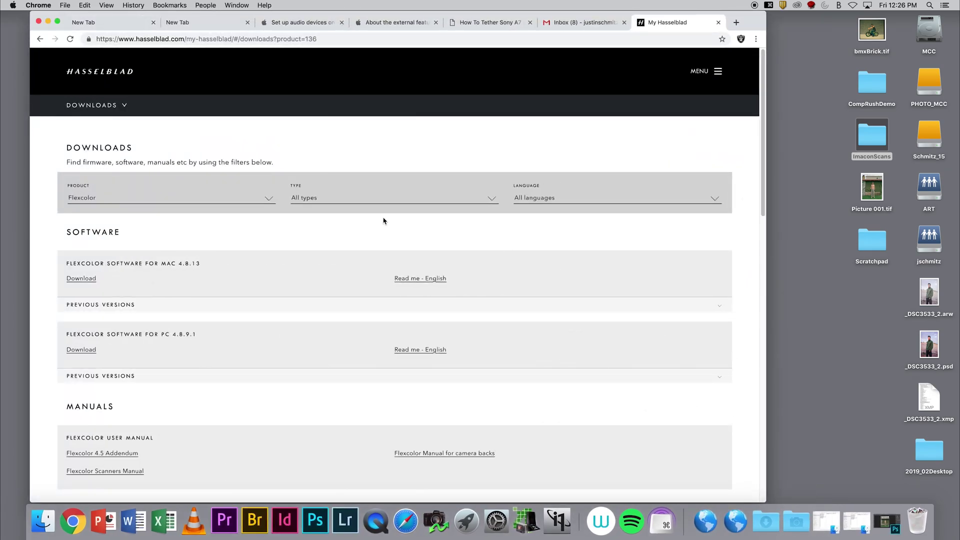
click(110, 73)
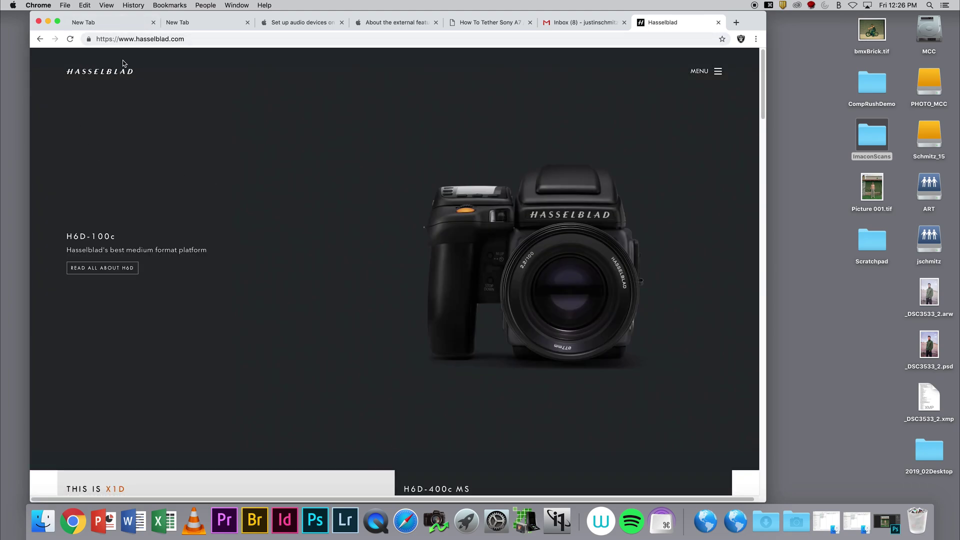
click(718, 72)
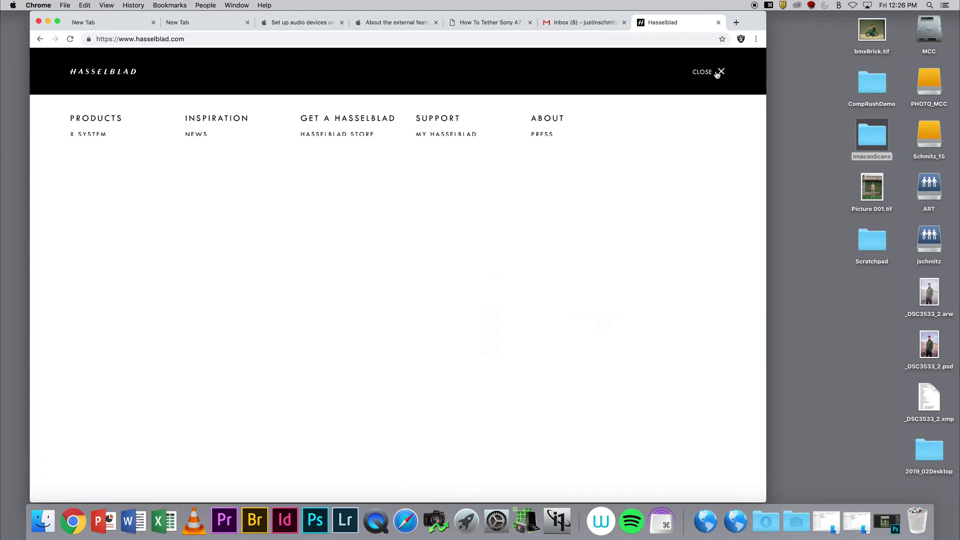
click(450, 135)
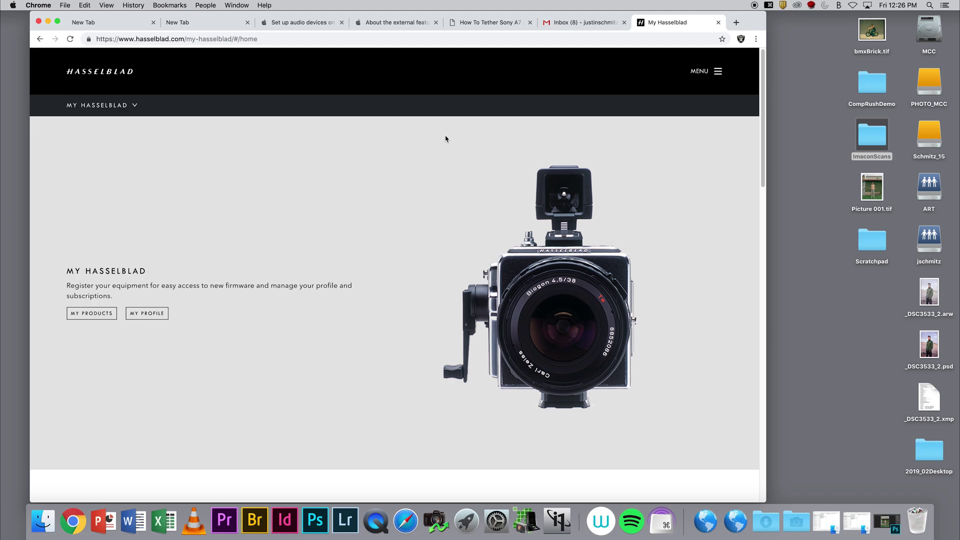
scroll(446, 139, down, 10)
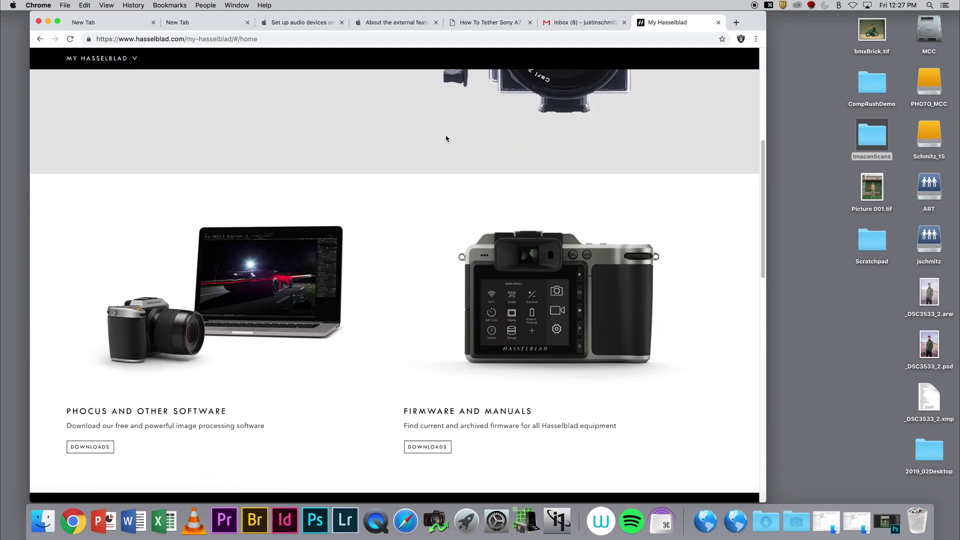
scroll(446, 138, down, 3)
scroll(446, 138, up, 10)
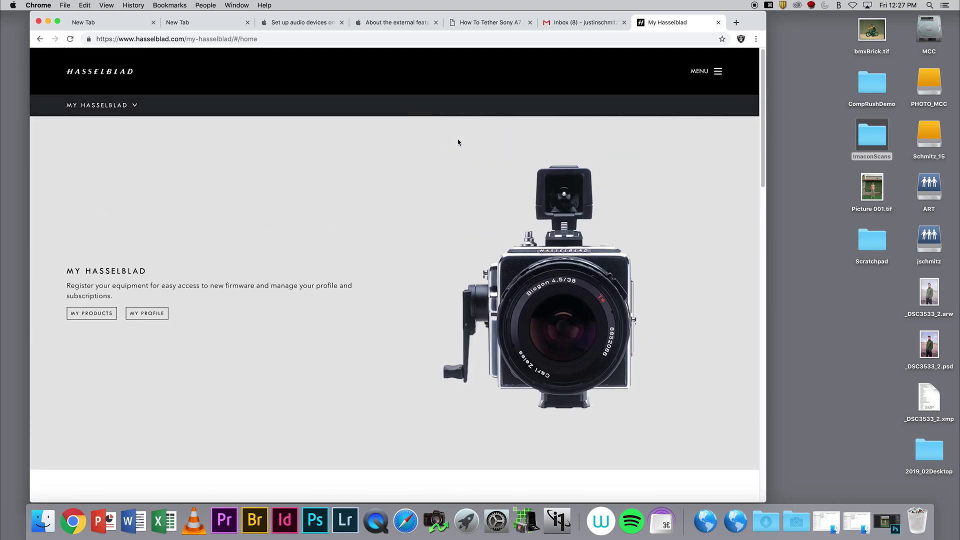
Open My Hasselblad Downloads, filter the product list to Flexcolor, and minimize Chrome
click(135, 106)
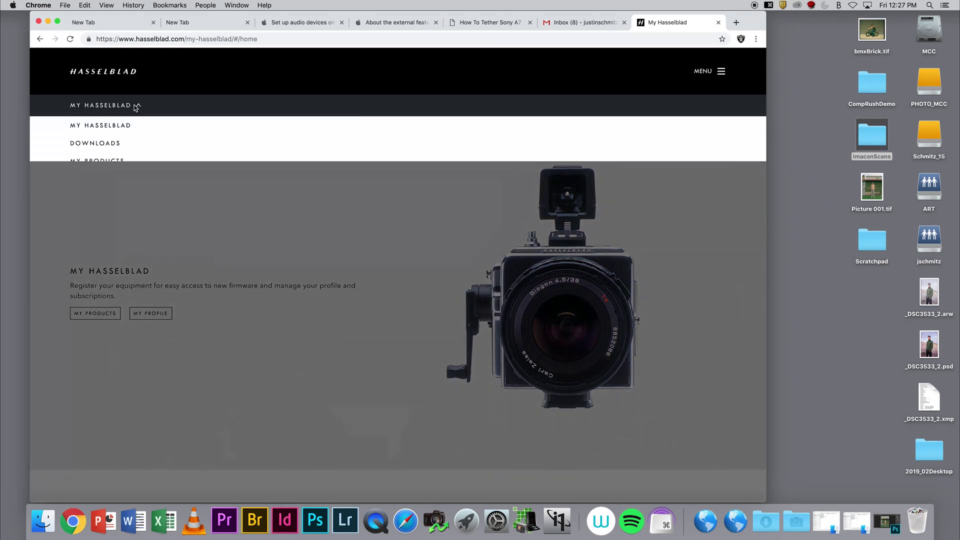
click(111, 153)
click(275, 201)
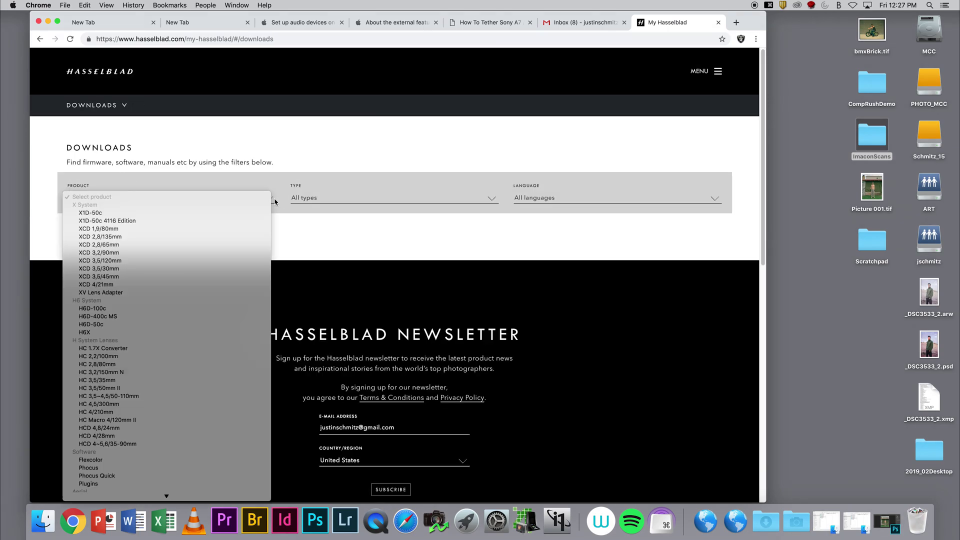
click(178, 459)
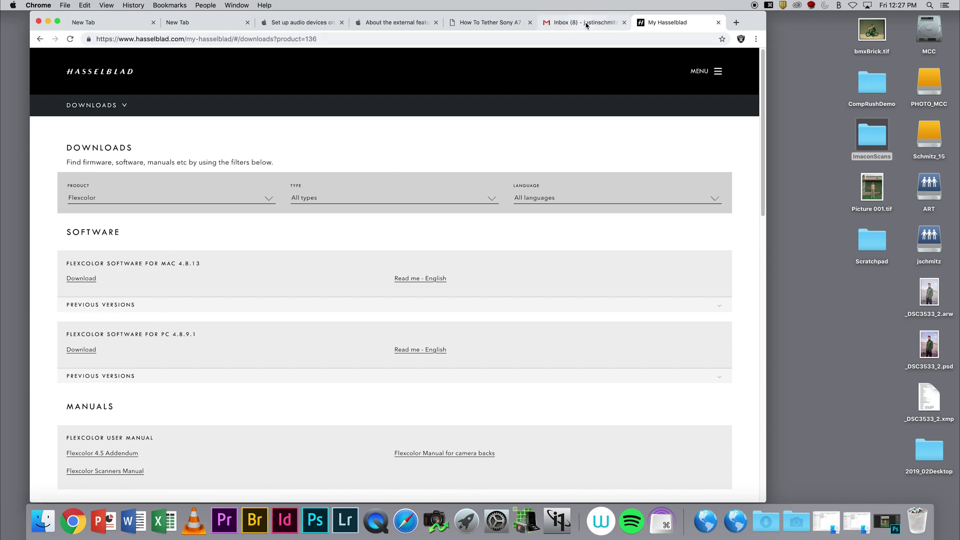
click(623, 22)
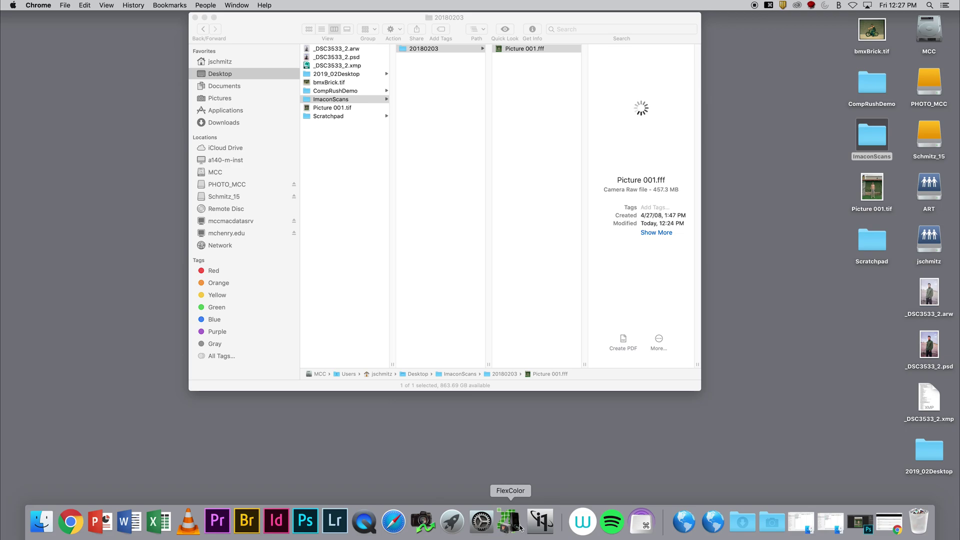
Launch FlexColor and arrange its main window and Histogram panel beside Finder's 20180203 folder
drag(253, 26, 323, 40)
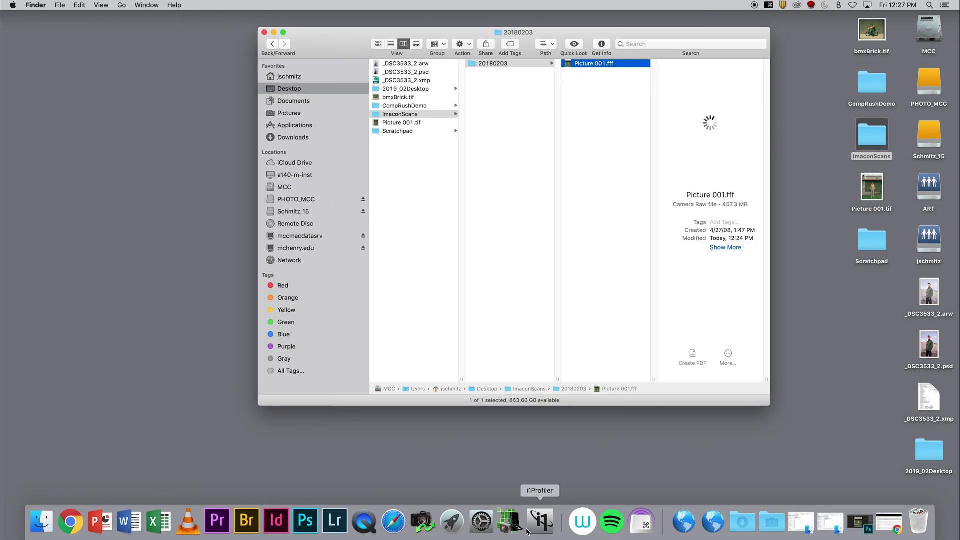
click(510, 522)
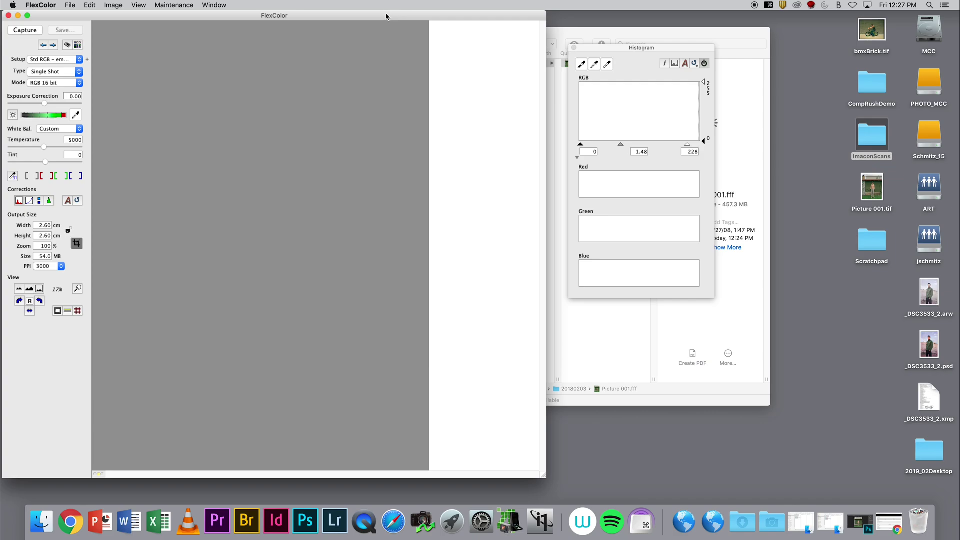
drag(390, 18, 394, 21)
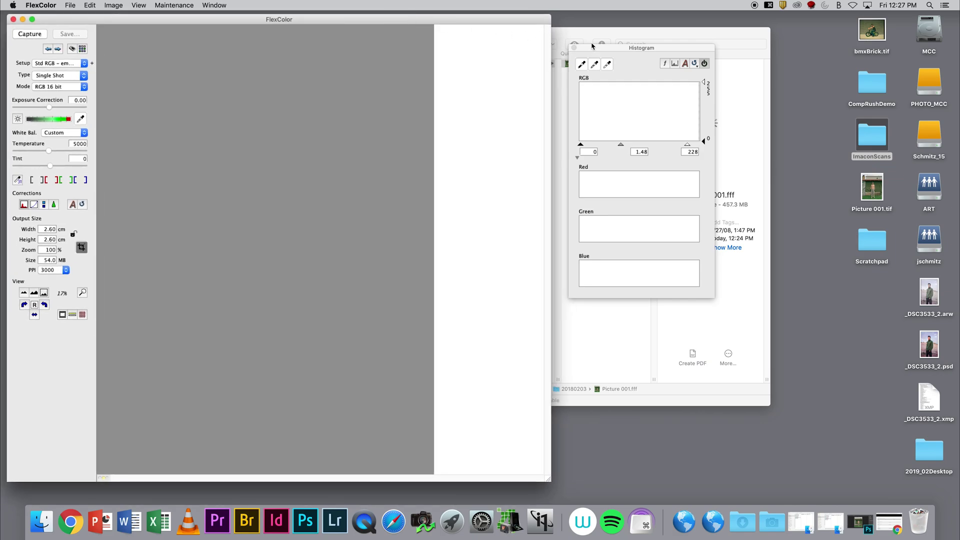
drag(604, 52, 557, 35)
click(682, 38)
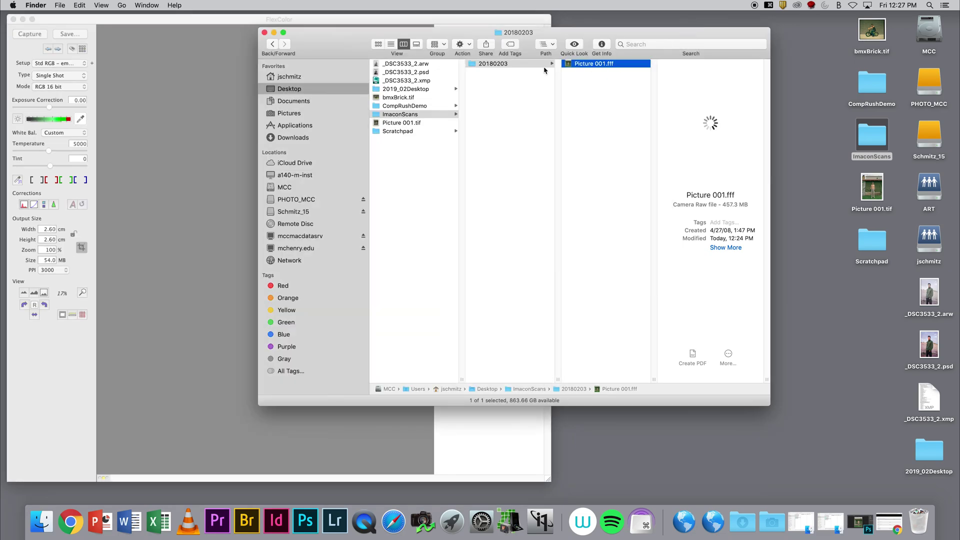
click(534, 64)
click(67, 113)
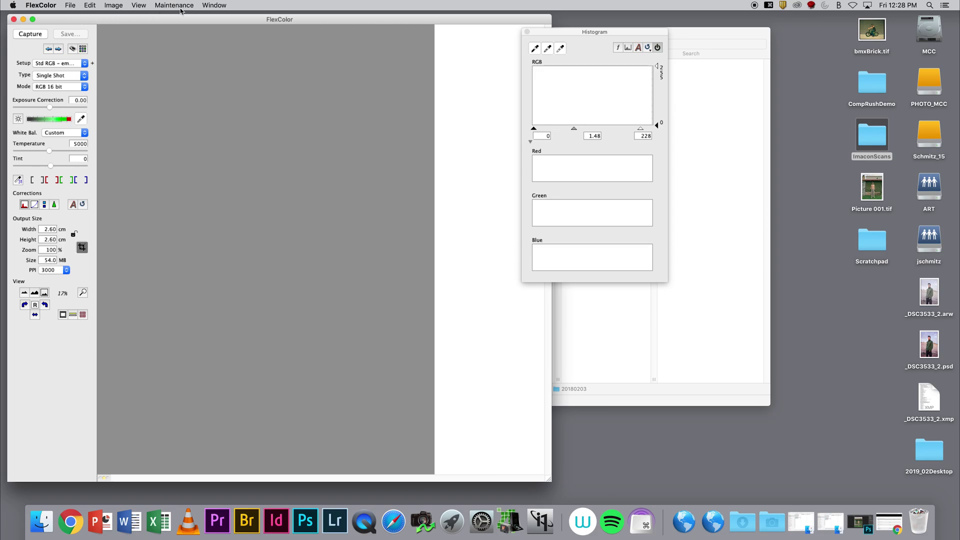
Point the thumbnails browser at the Desktop/ImaconScans/20180203 folder
click(212, 6)
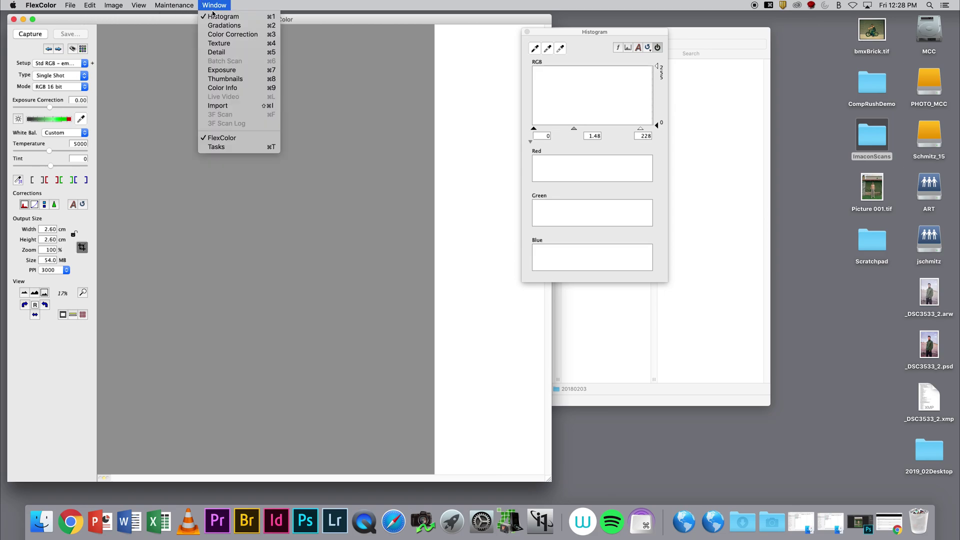
click(226, 80)
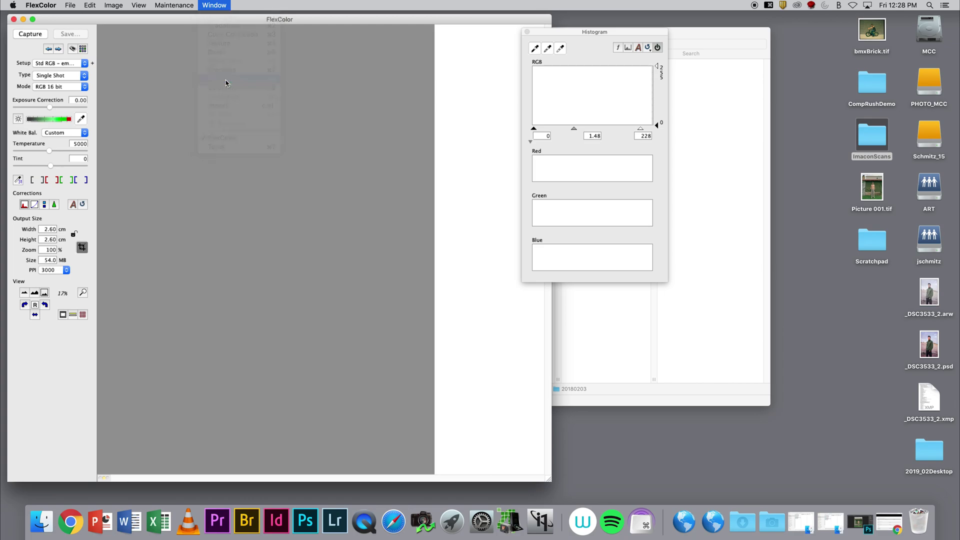
click(514, 48)
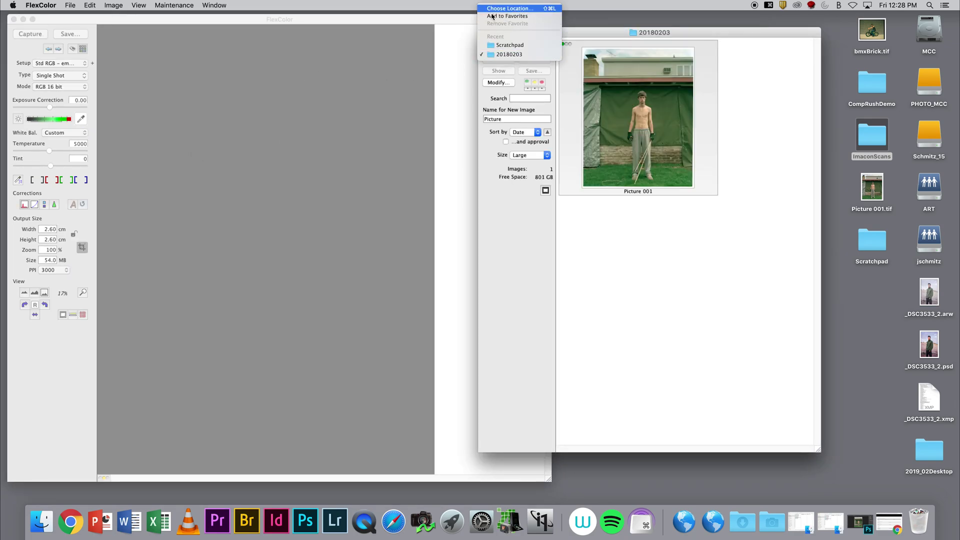
click(522, 46)
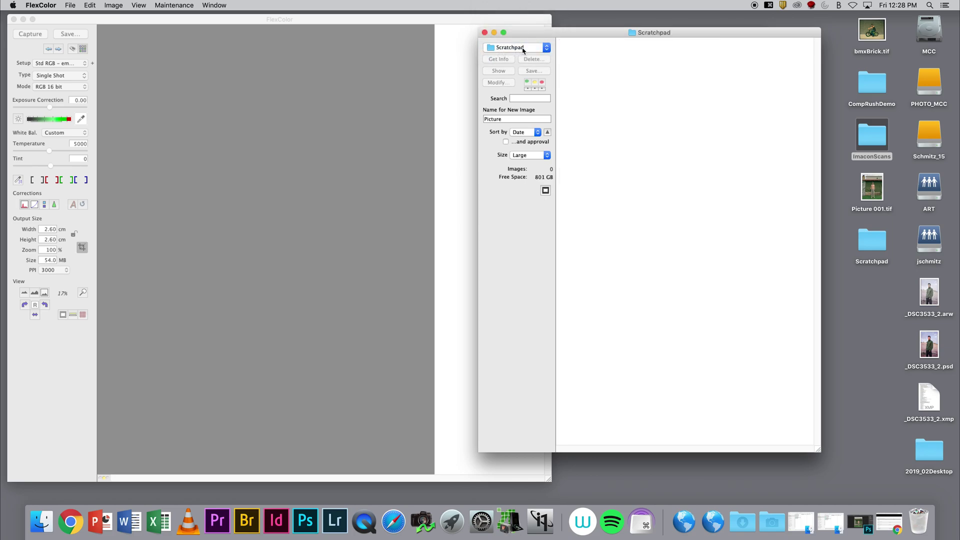
click(532, 47)
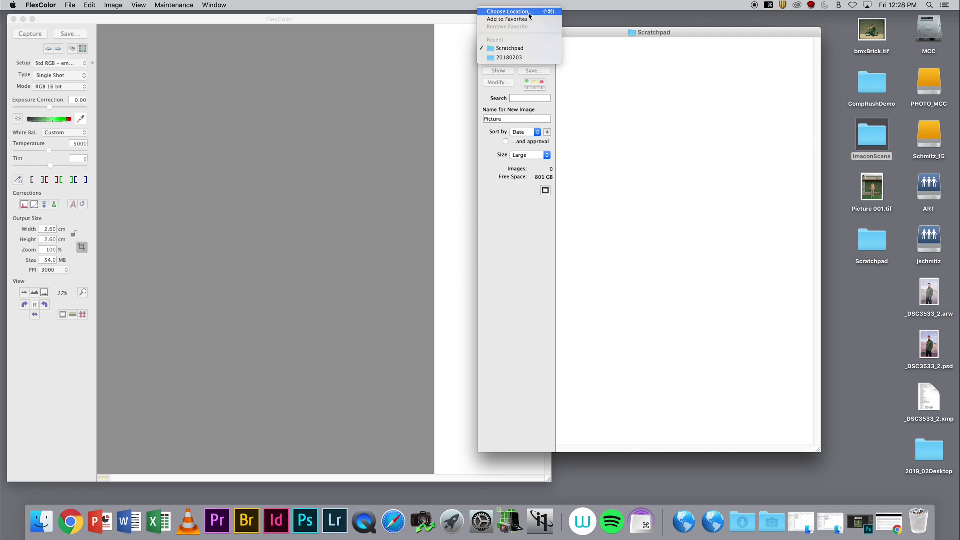
click(529, 16)
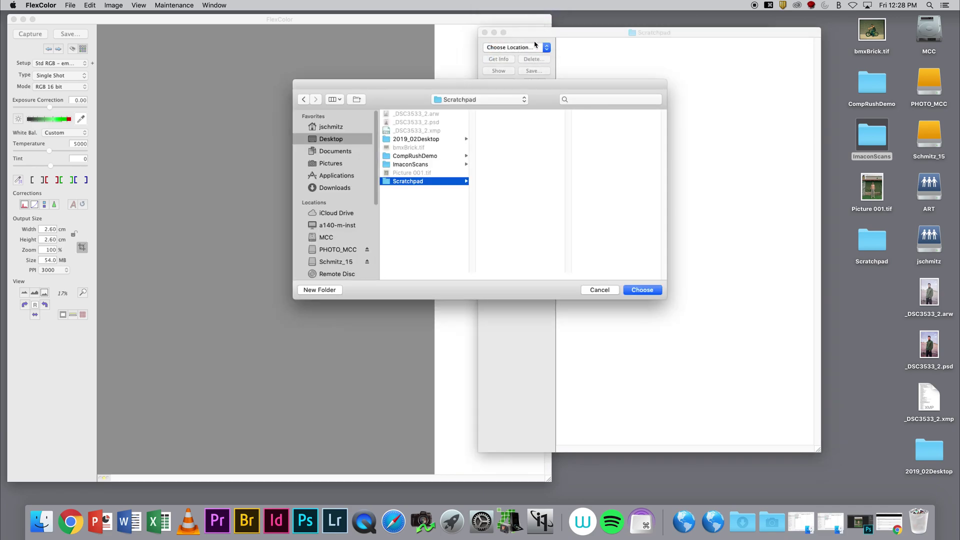
click(332, 139)
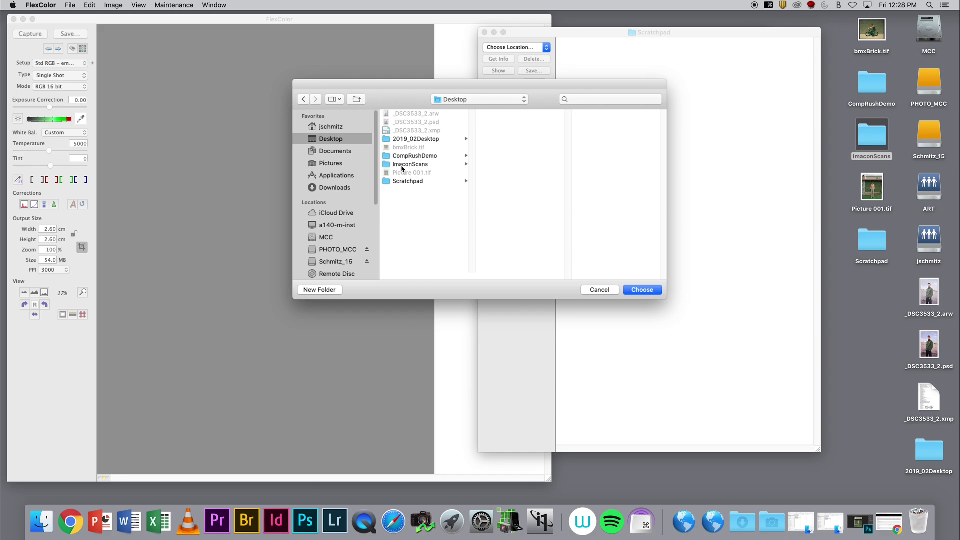
click(403, 169)
click(503, 115)
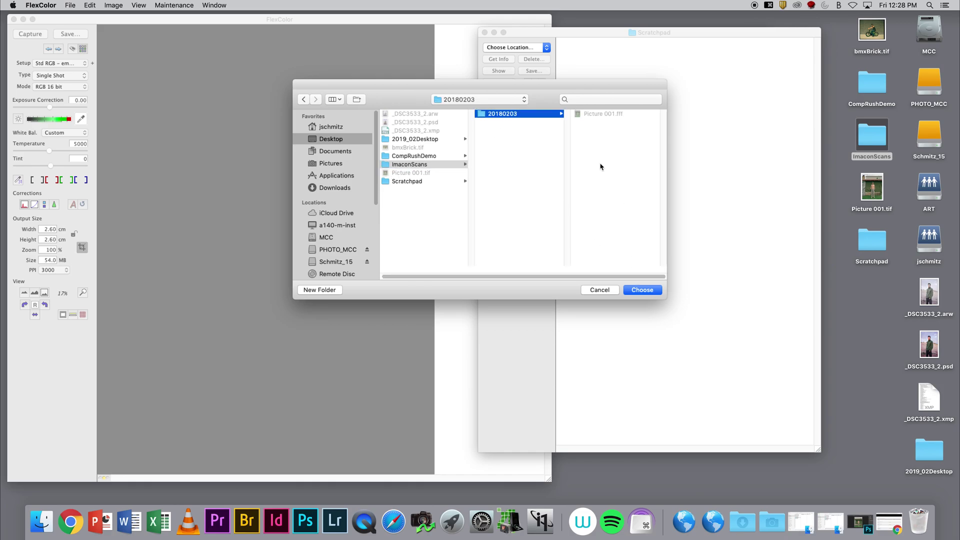
click(649, 292)
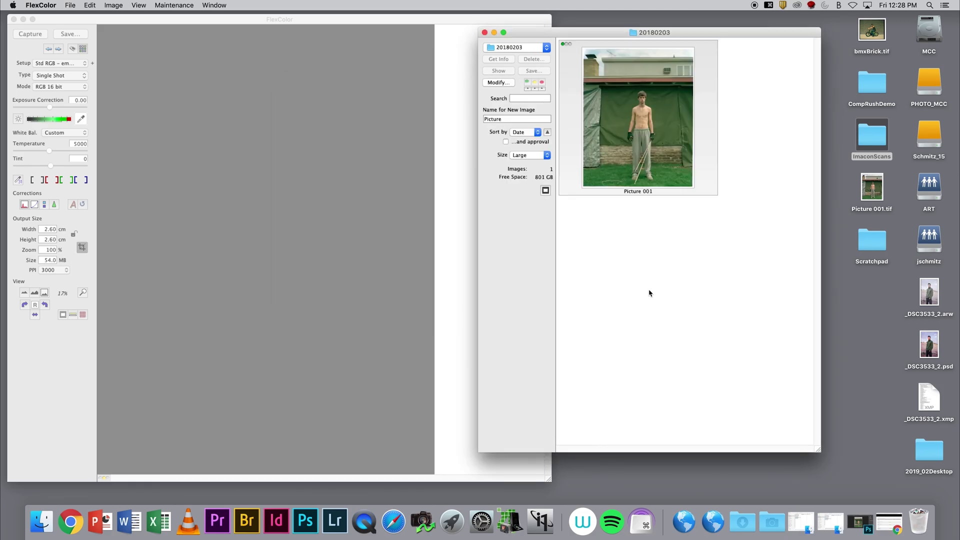
Set the thumbnail size to Large and select the Picture 001 thumbnail
click(544, 157)
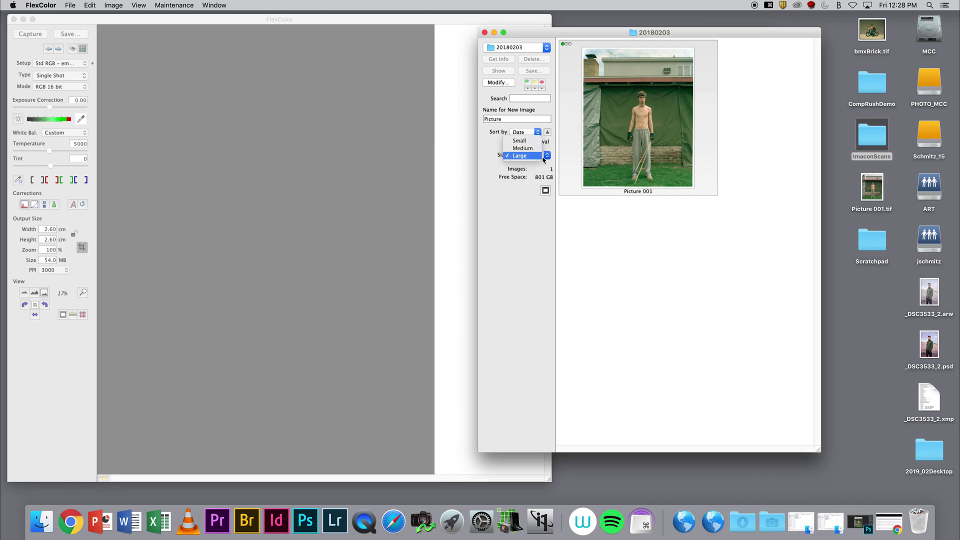
click(520, 140)
click(539, 156)
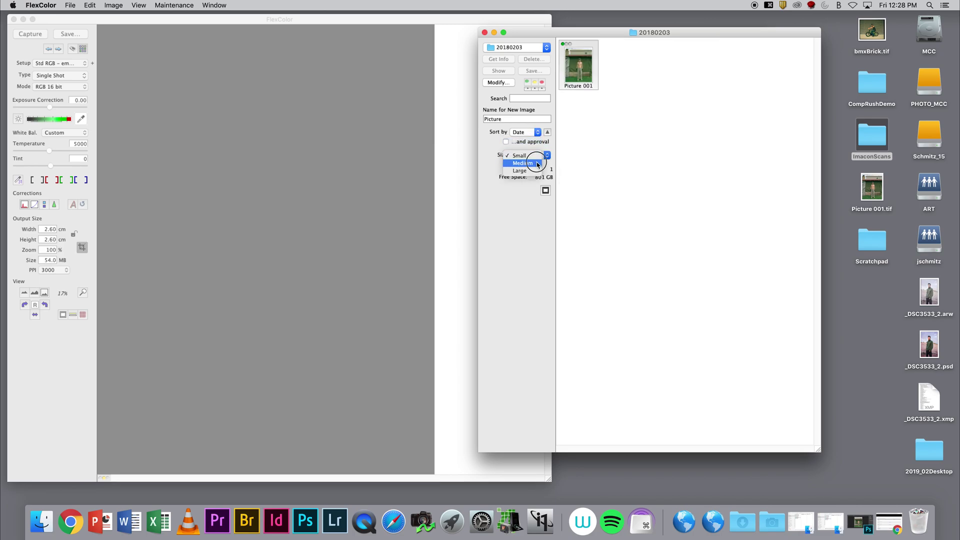
click(537, 164)
click(539, 155)
click(540, 170)
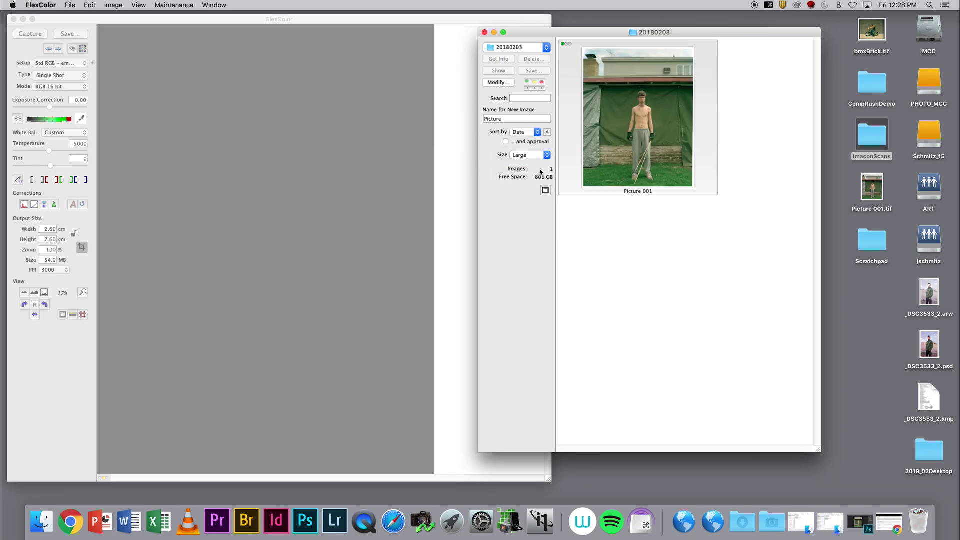
click(622, 94)
click(542, 83)
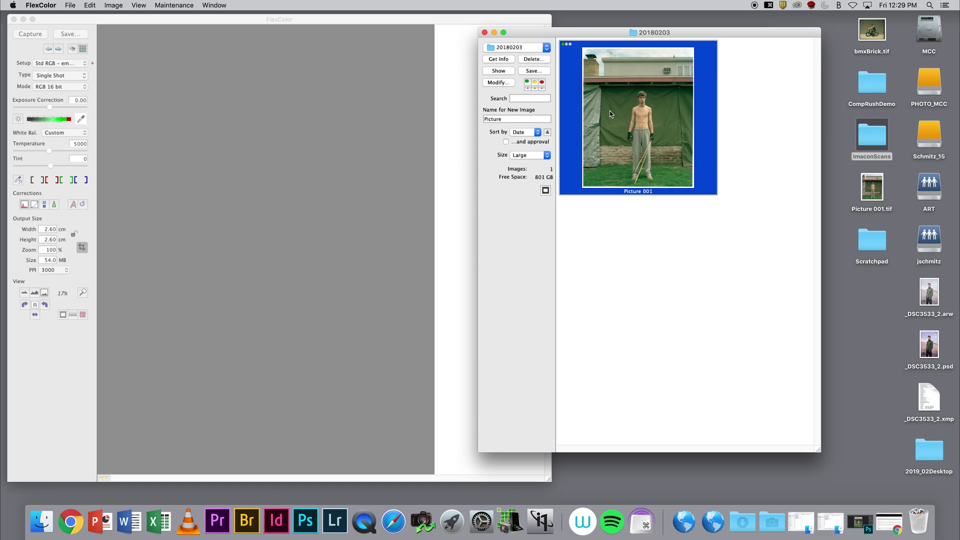
Open Picture 001 and pull the crop's corners inward to tighten it
double_click(609, 111)
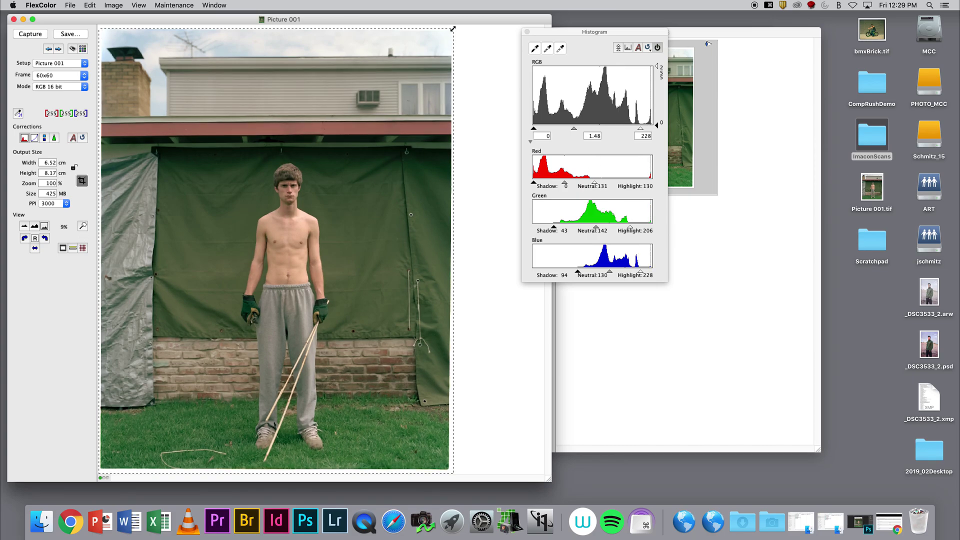
drag(453, 29, 442, 40)
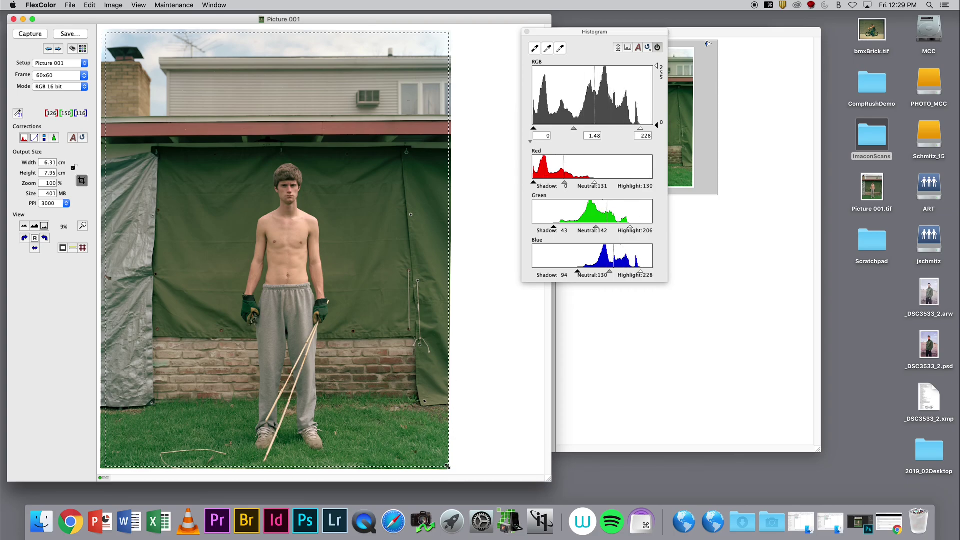
drag(447, 466, 444, 463)
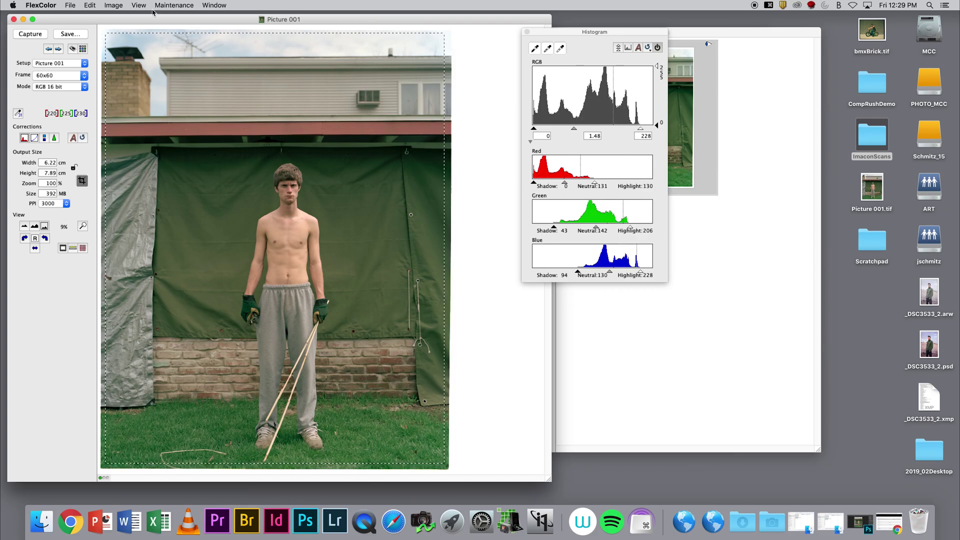
drag(105, 33, 107, 33)
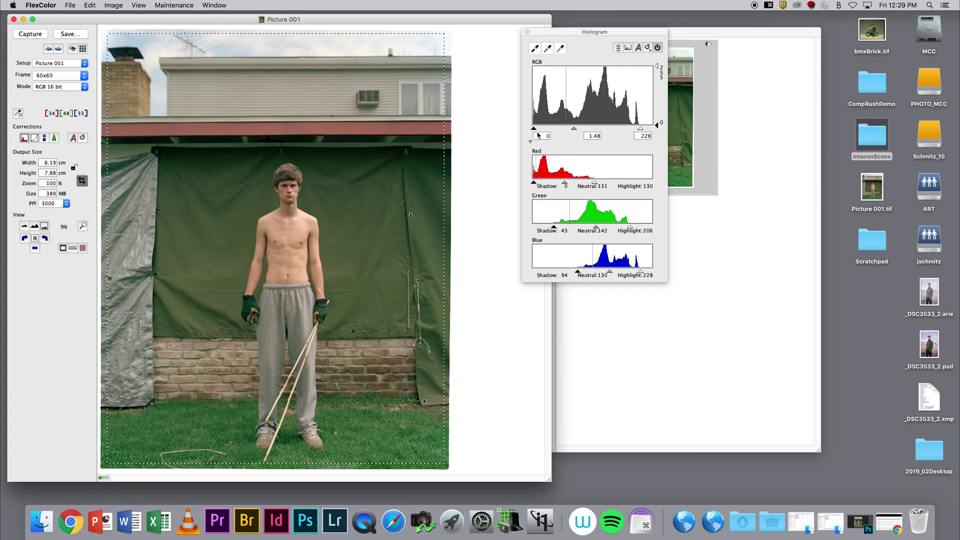
Set RGB levels to 0/1.50/228, red highlight 131, blue shadow 95, and adjust green
drag(640, 129, 642, 129)
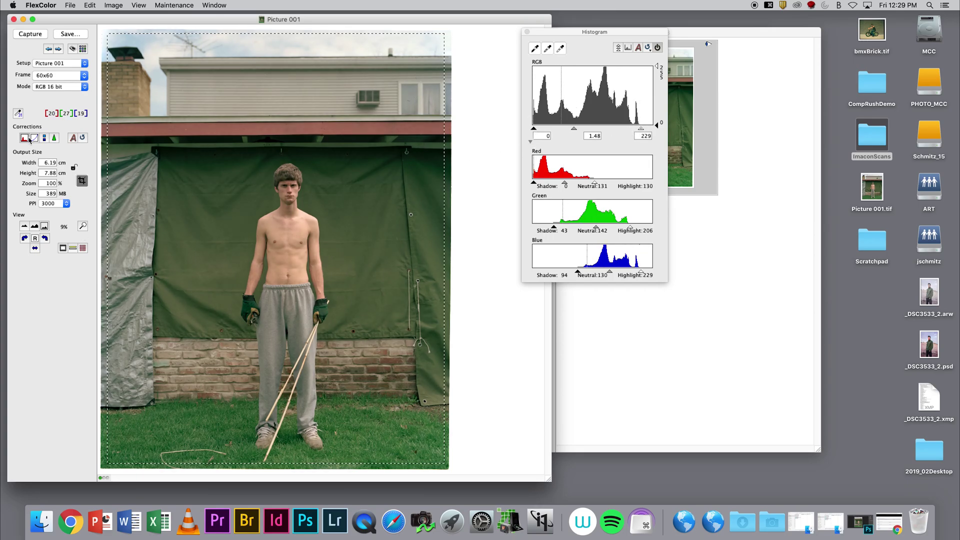
click(26, 138)
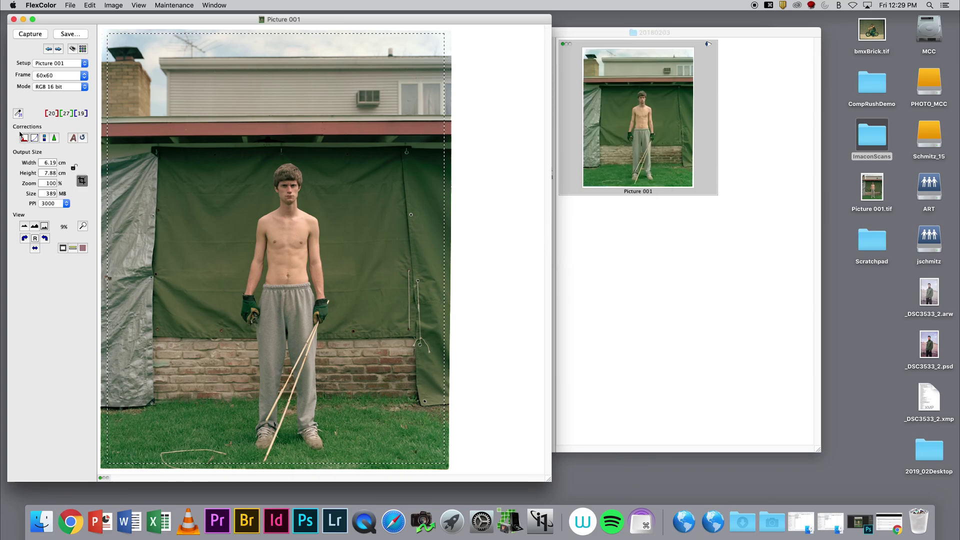
click(23, 137)
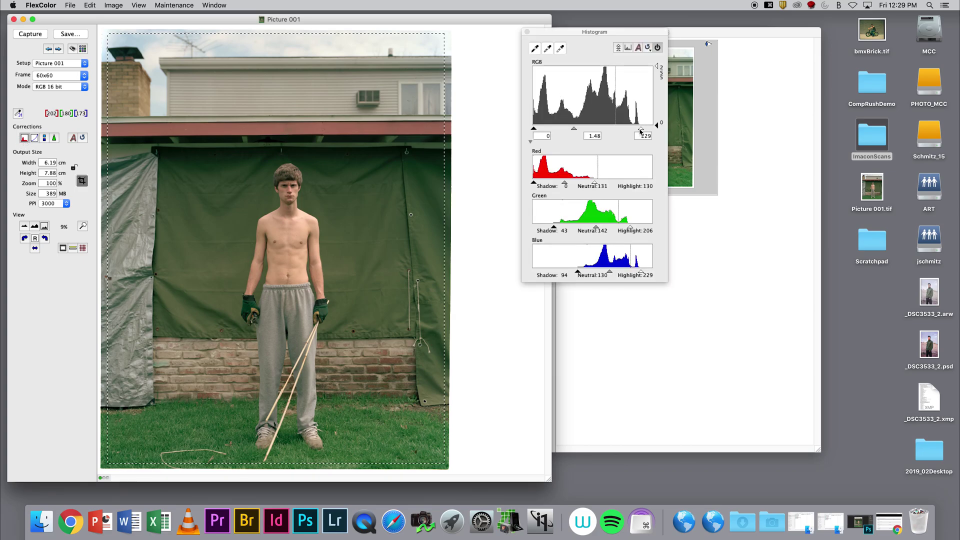
drag(640, 130, 640, 131)
click(534, 185)
drag(595, 183, 595, 184)
mouse_move(554, 227)
mouse_down()
mouse_move(533, 230)
mouse_move(596, 227)
mouse_move(546, 228)
mouse_move(583, 227)
mouse_move(554, 227)
mouse_up()
drag(630, 228, 629, 227)
drag(578, 273, 579, 273)
drag(642, 272, 640, 272)
drag(575, 130, 575, 133)
click(34, 138)
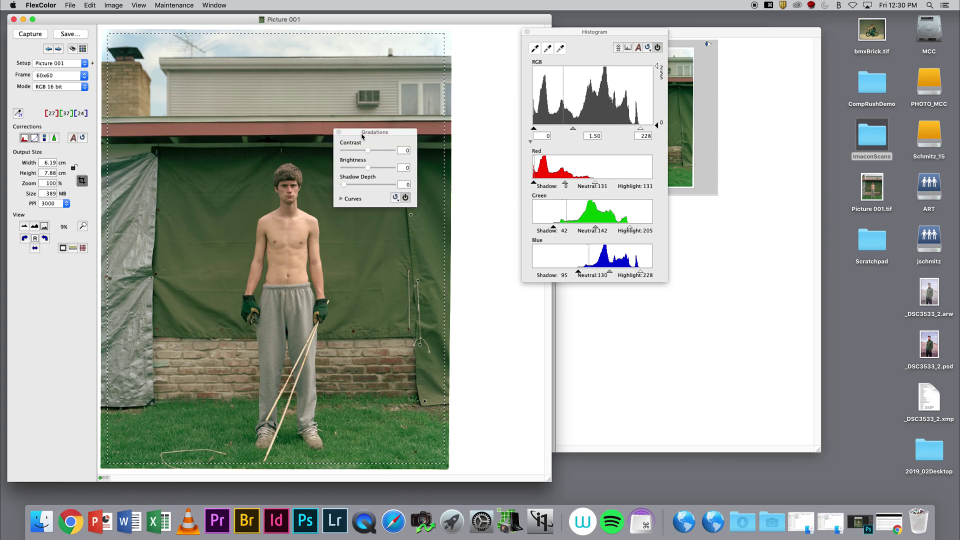
drag(362, 135, 376, 149)
click(355, 212)
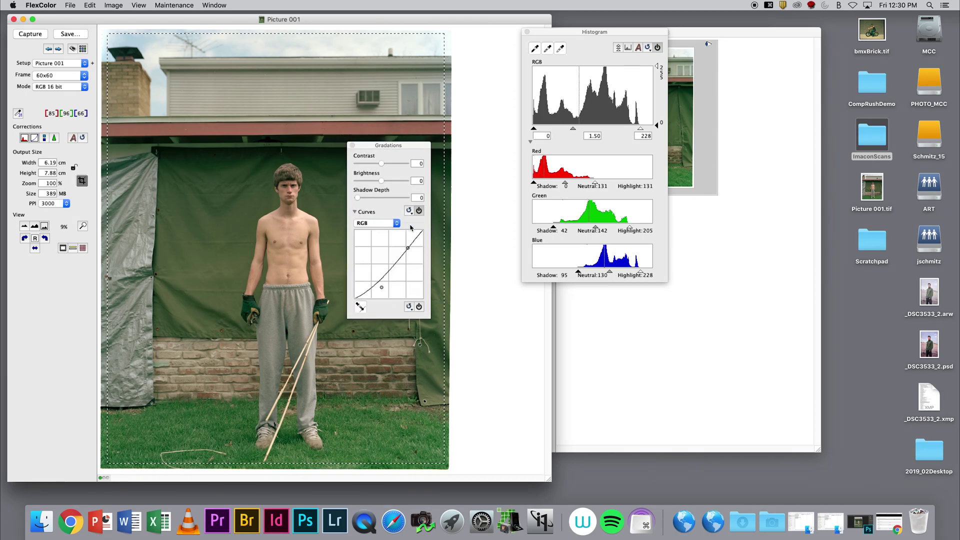
click(410, 309)
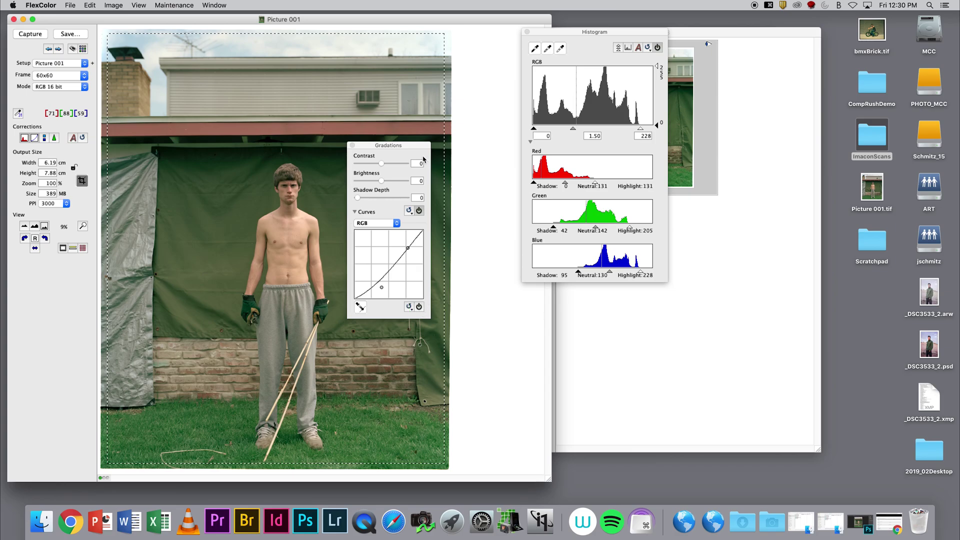
drag(417, 152, 521, 163)
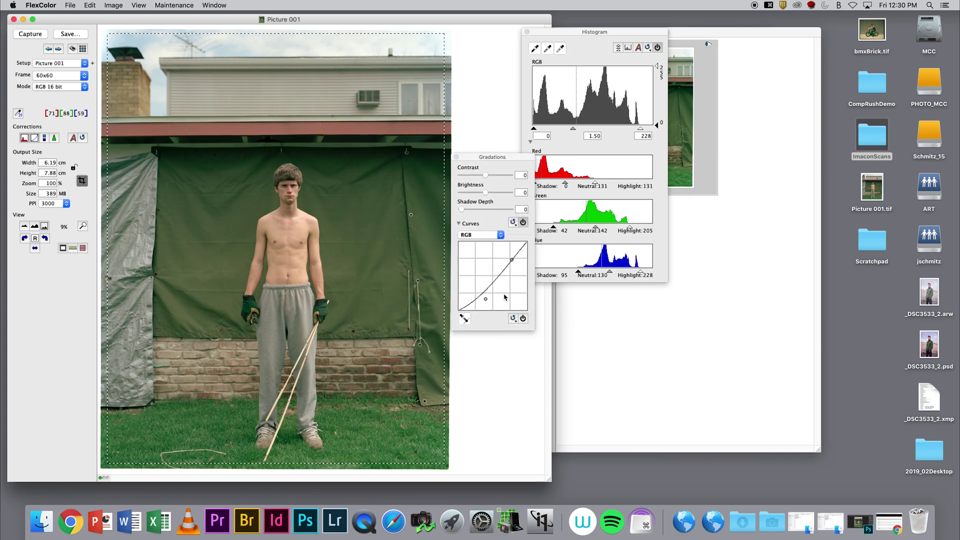
click(456, 157)
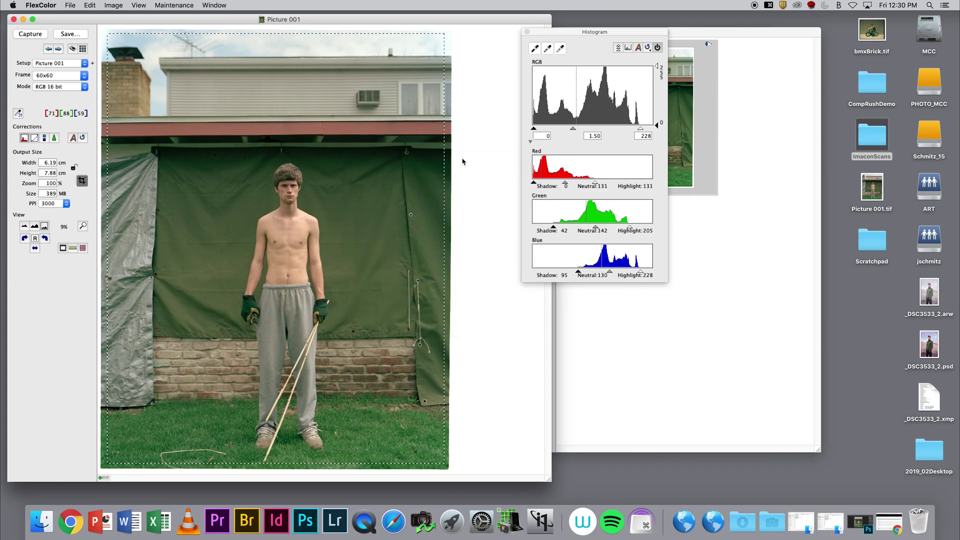
Run auto correction, then set RGB highlight 229, green 43/205 and blue 95/229
click(73, 139)
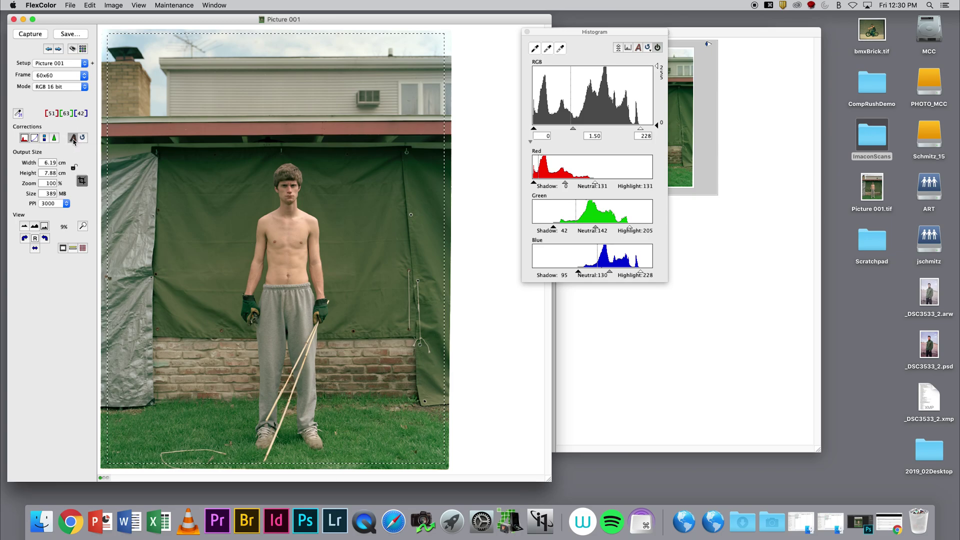
click(597, 184)
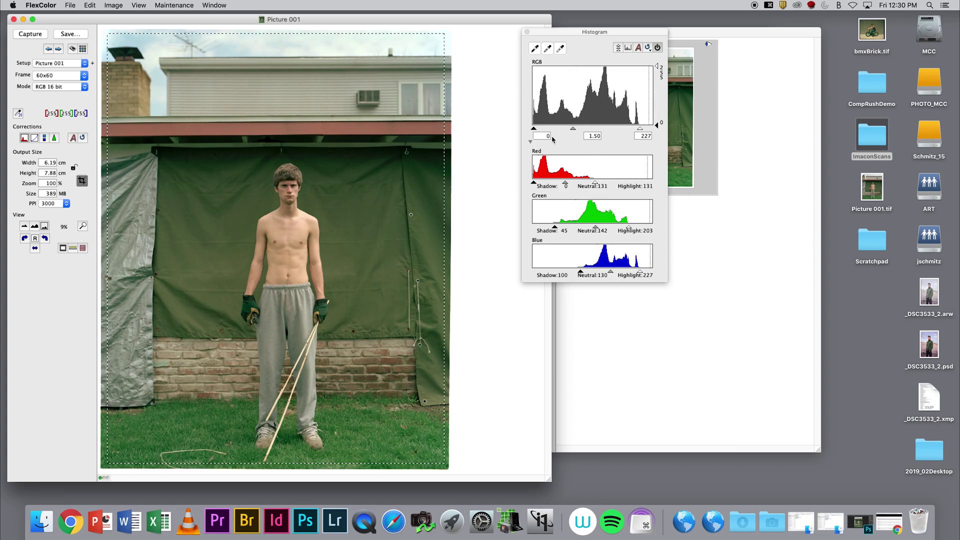
click(533, 131)
drag(639, 129, 640, 129)
drag(630, 228, 630, 229)
drag(555, 227, 553, 227)
drag(580, 273, 577, 273)
drag(639, 276, 641, 275)
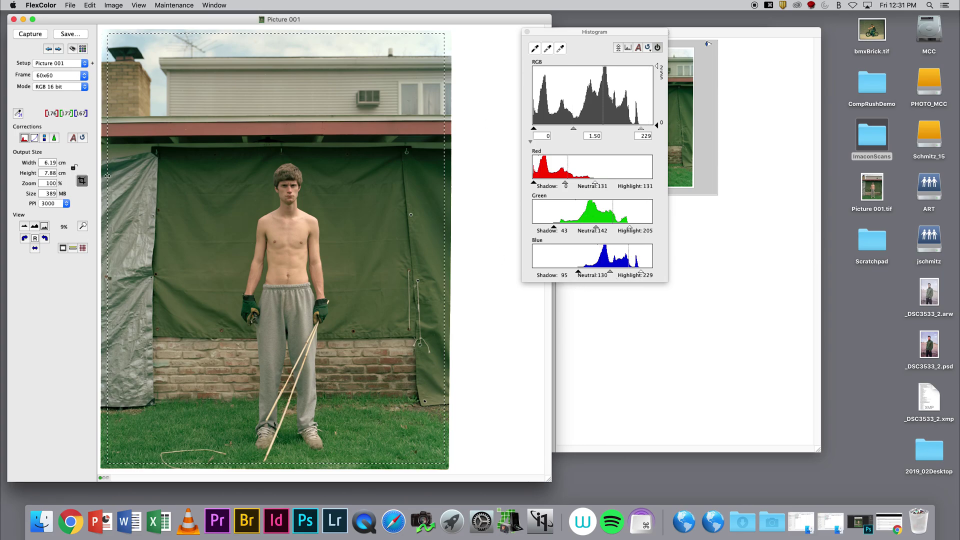
click(71, 6)
click(81, 49)
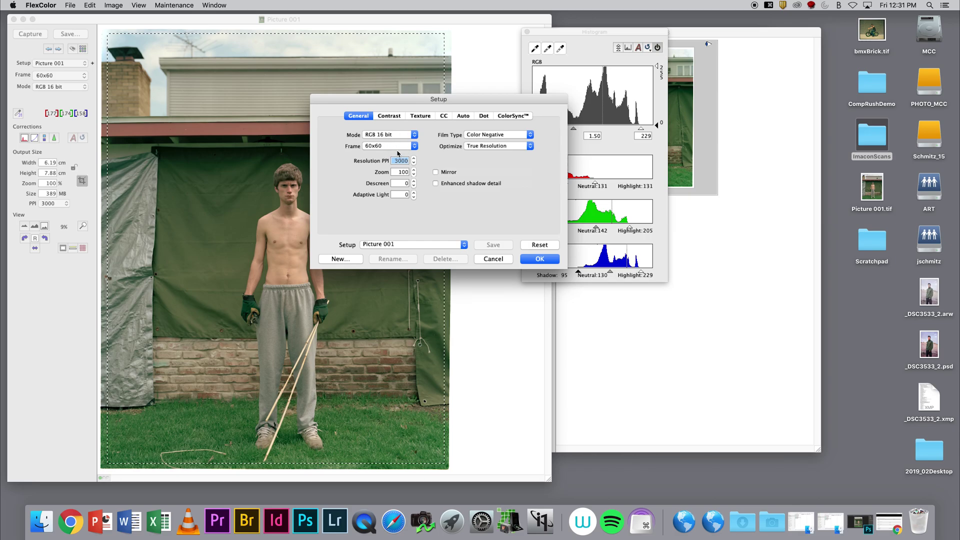
click(446, 117)
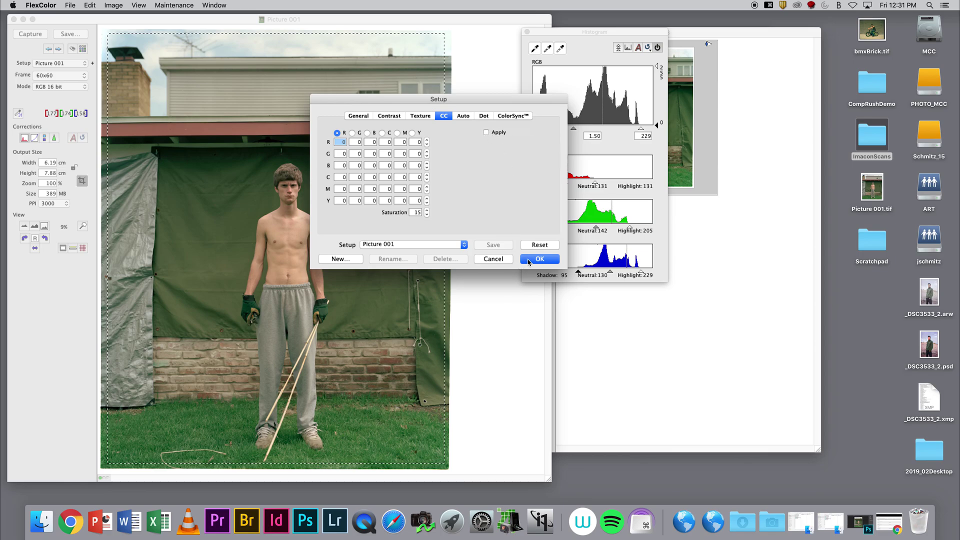
click(522, 118)
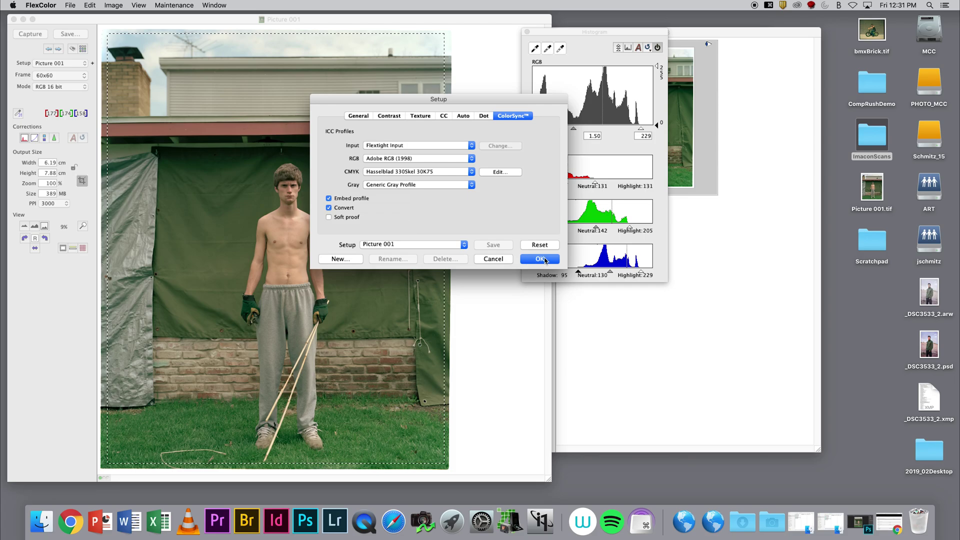
click(540, 258)
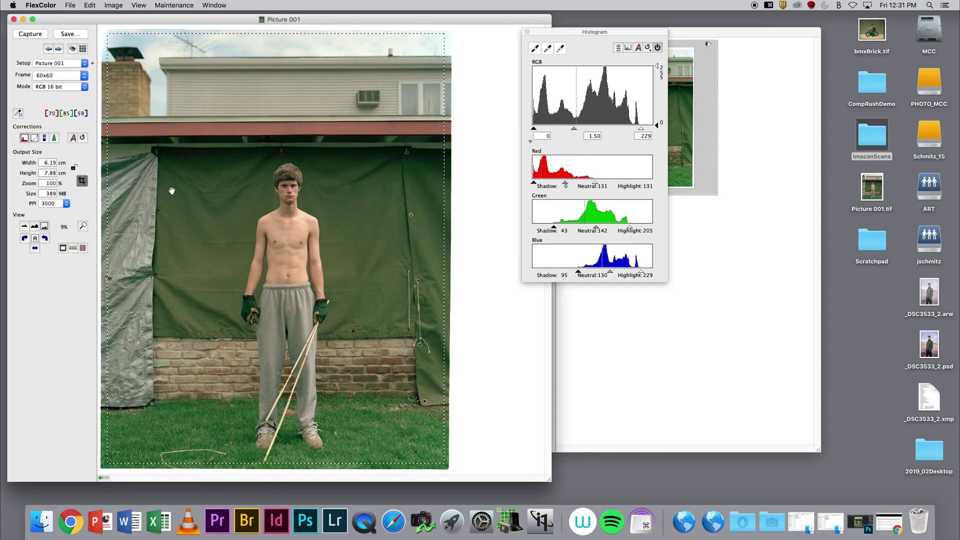
Keep 3000 PPI and enlarge the crop to 6.52 × 8.18 cm, a 426 MB output
click(66, 204)
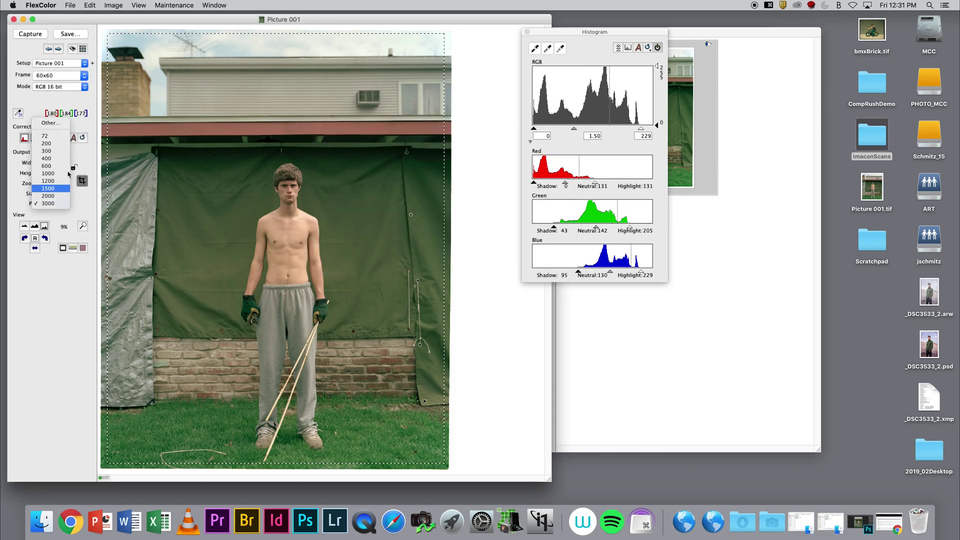
click(63, 203)
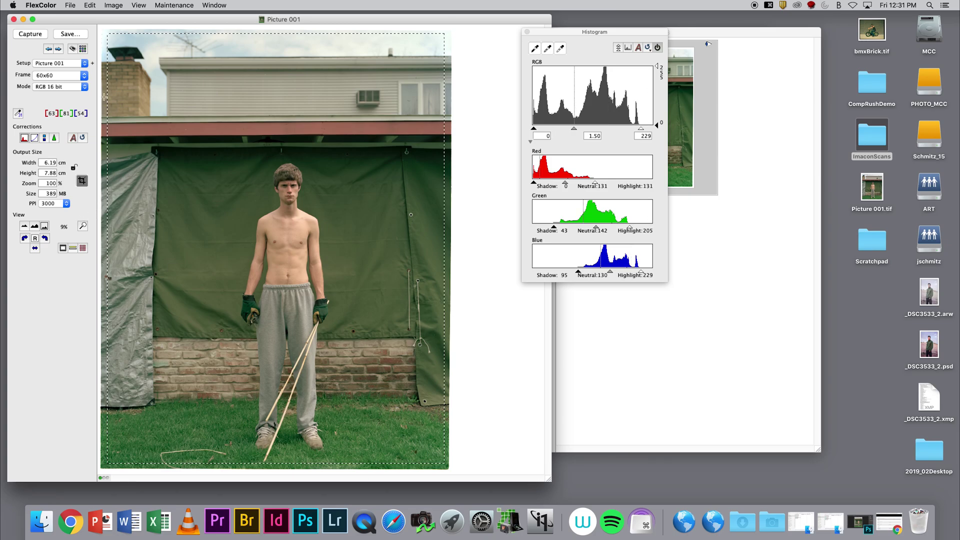
drag(107, 33, 98, 25)
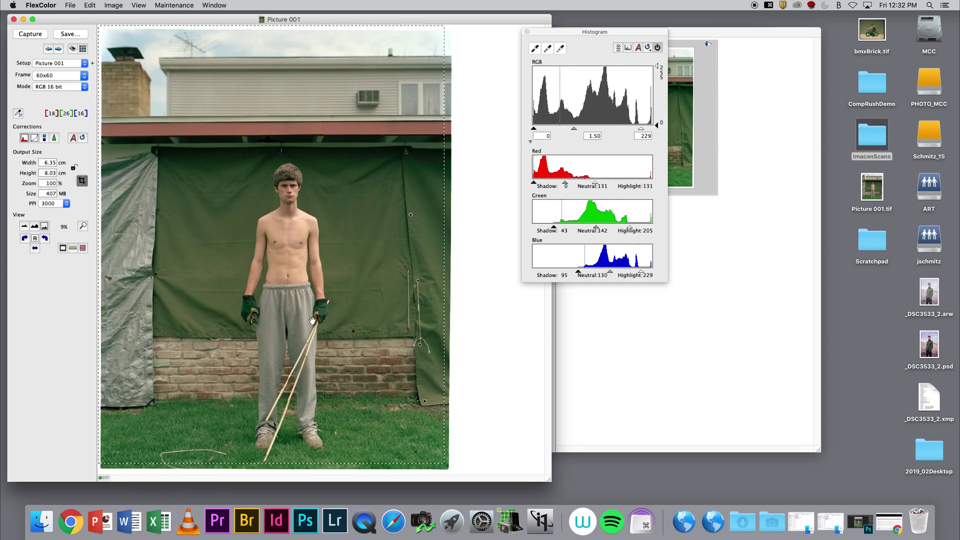
drag(444, 463, 454, 472)
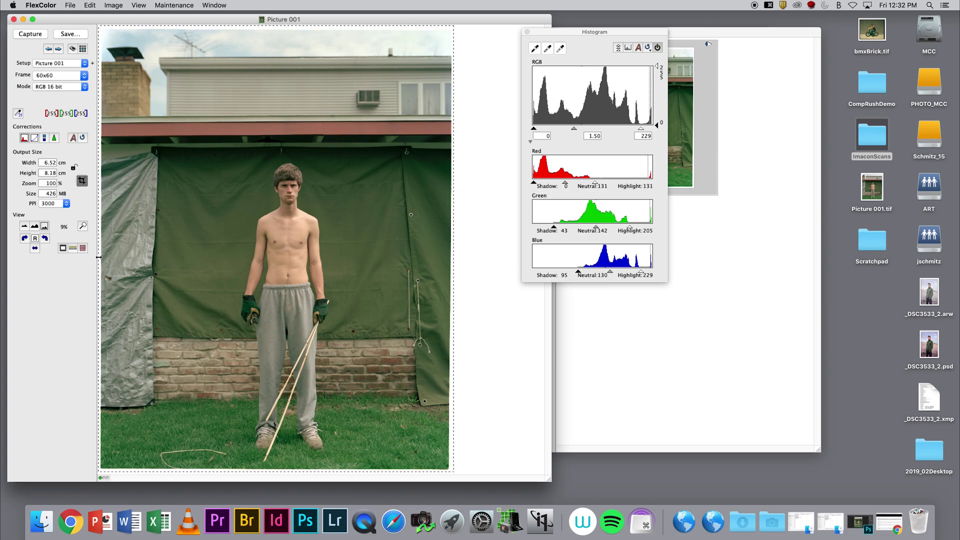
Save the scan as TIFF 'Picture 001.tif' in the 20180203 folder
click(67, 34)
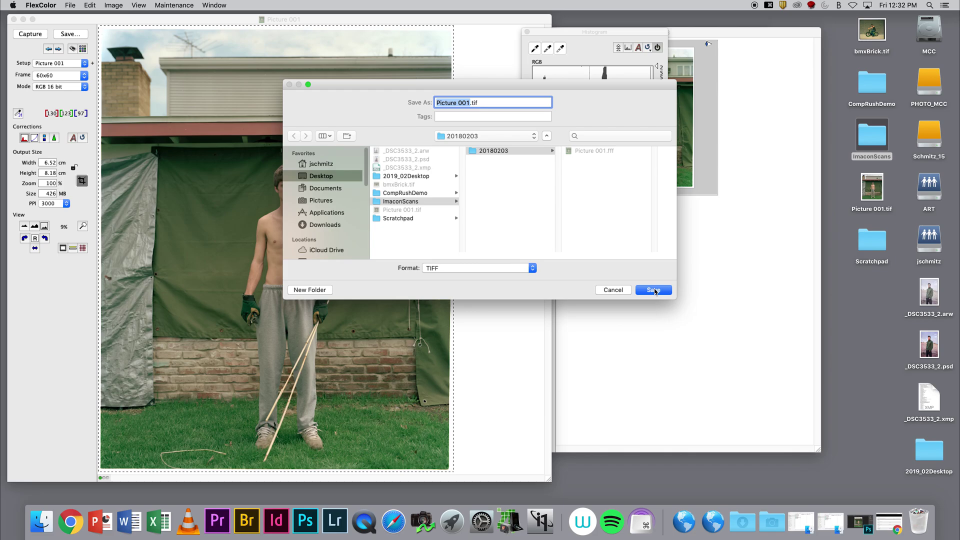
click(523, 268)
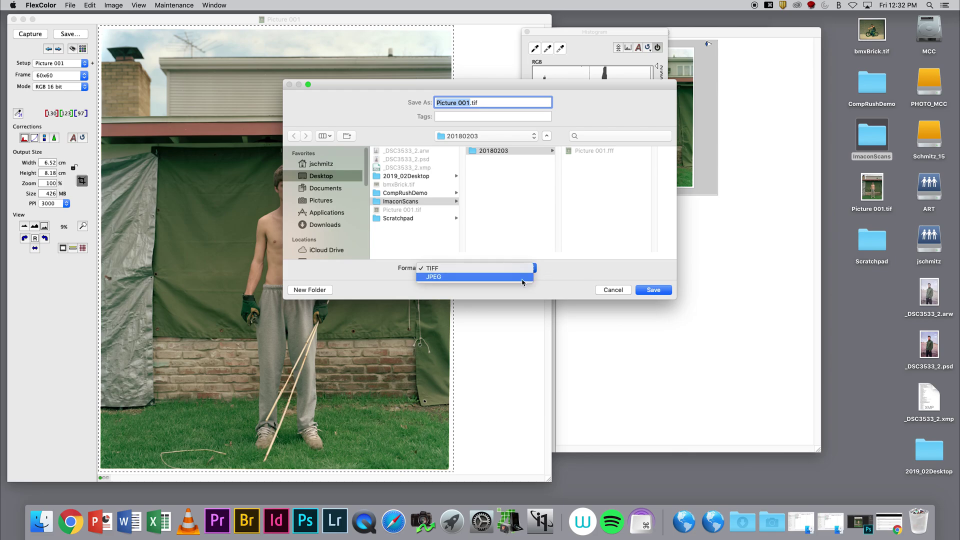
click(518, 269)
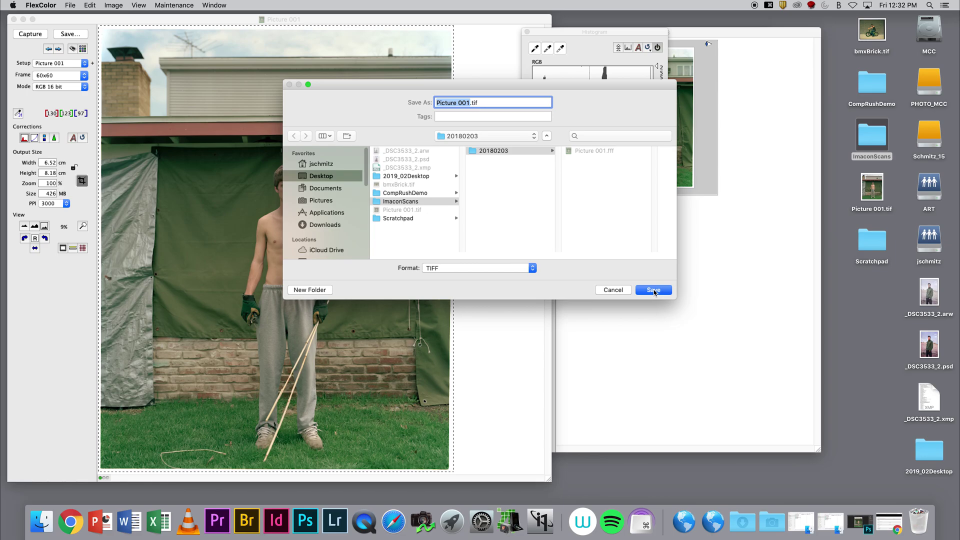
click(653, 289)
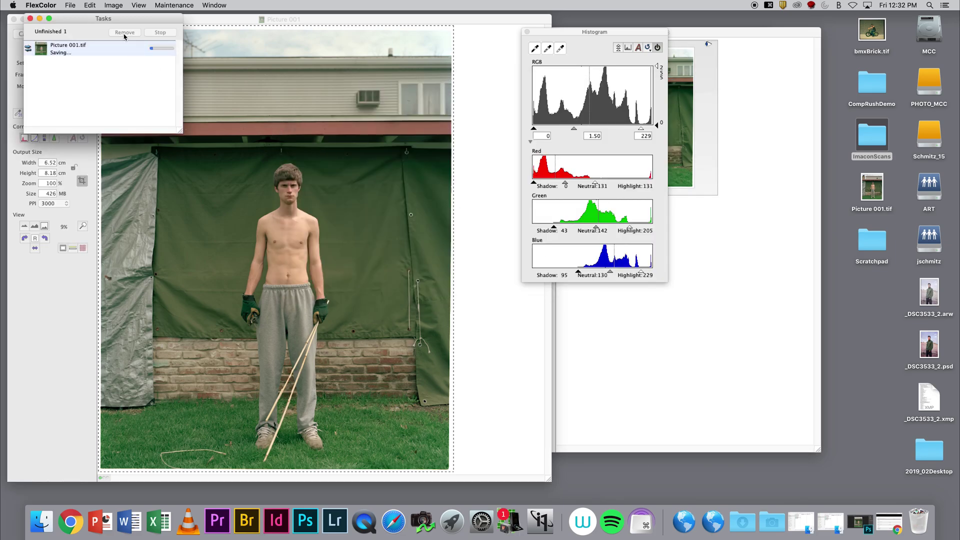